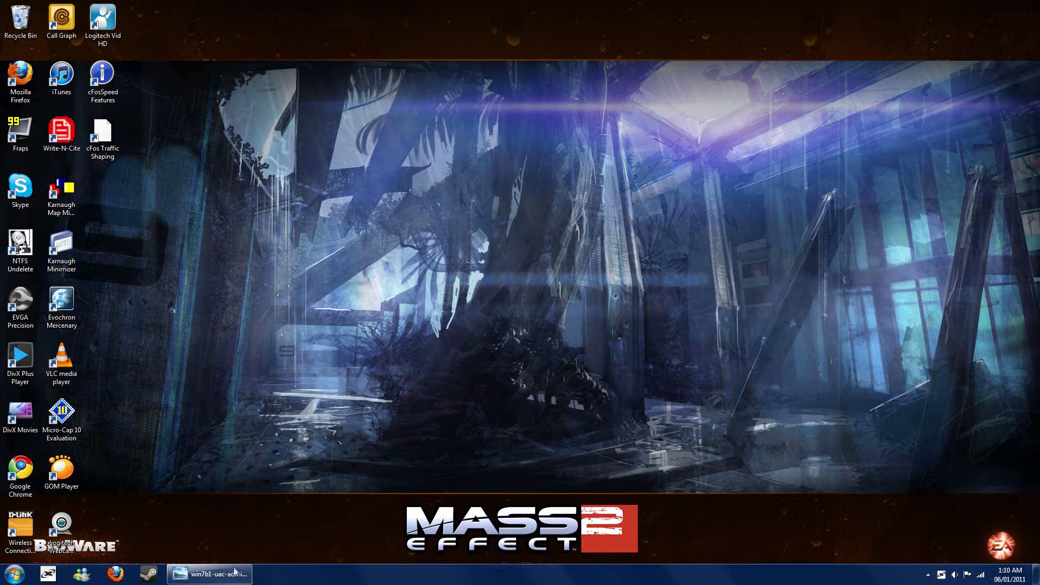
# Restore the UAC prompt screenshot in Photo Viewer, view it full screen, then bring up the Start menu
pyautogui.click(212, 573)
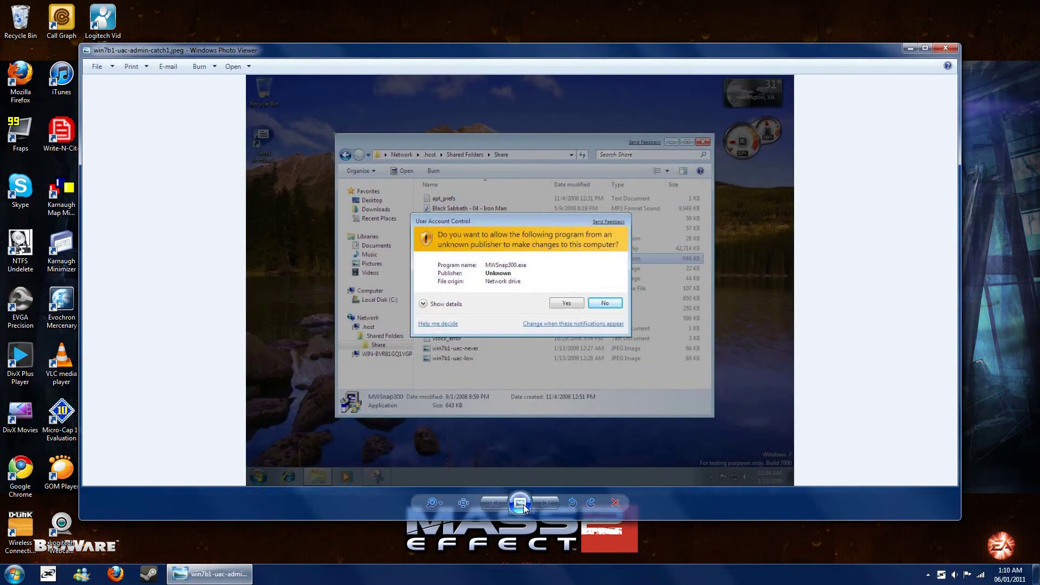
pyautogui.click(519, 503)
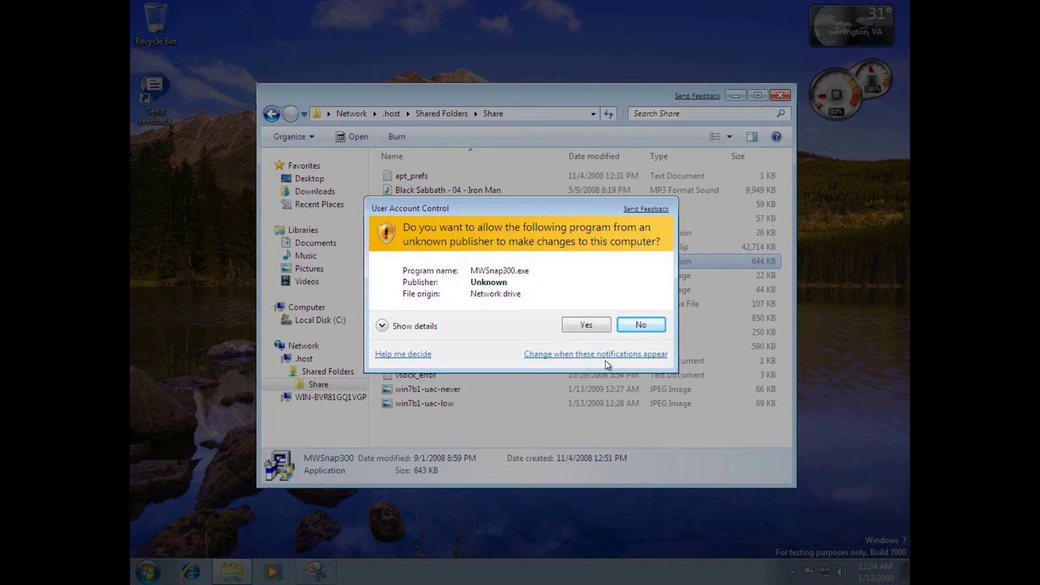
pyautogui.press('Escape')
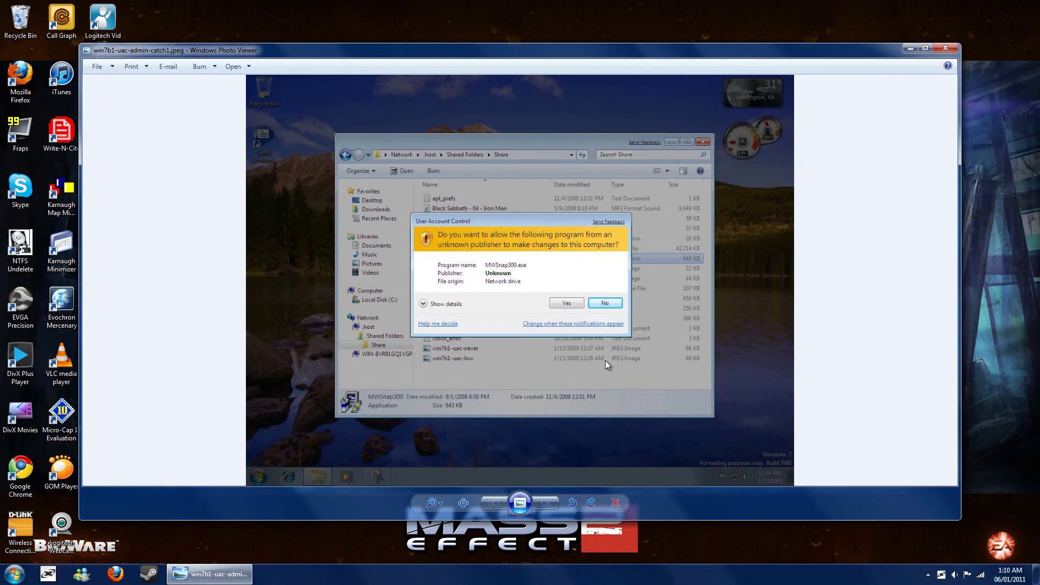
pyautogui.click(15, 575)
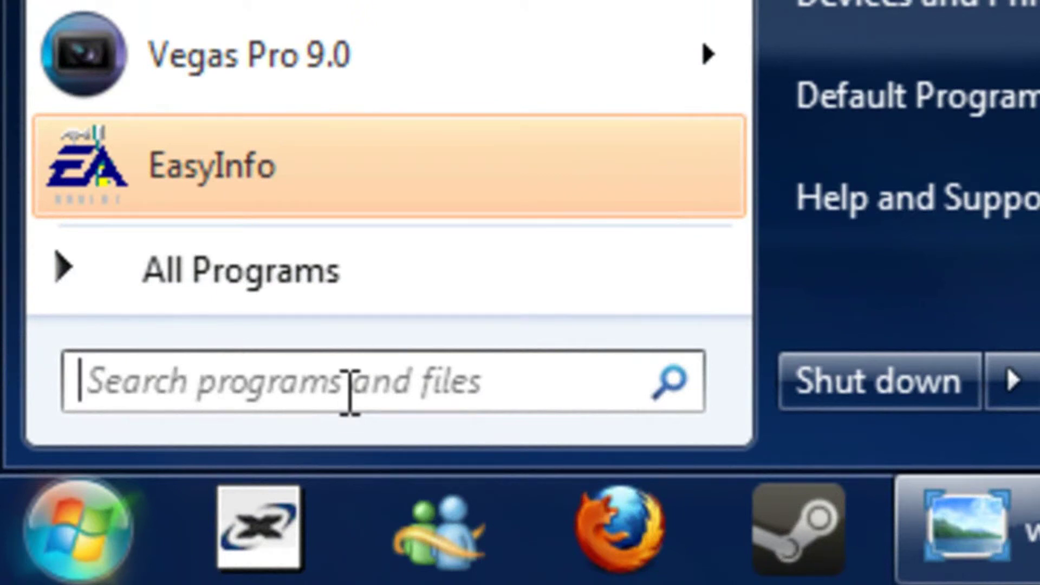
# Search the Start menu for msconfig and launch msconfig.exe
pyautogui.write('msconfig')
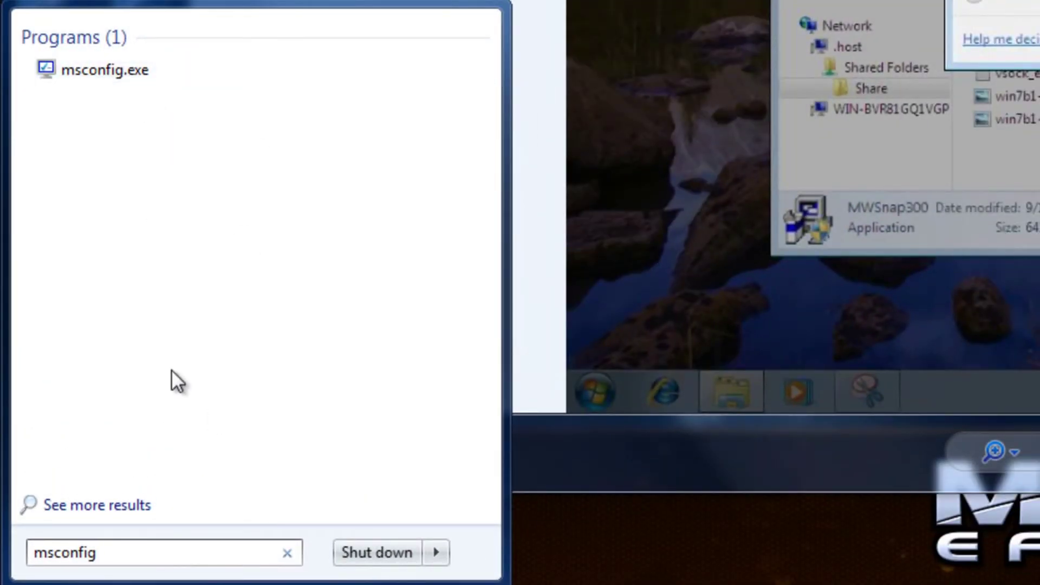
pyautogui.click(157, 73)
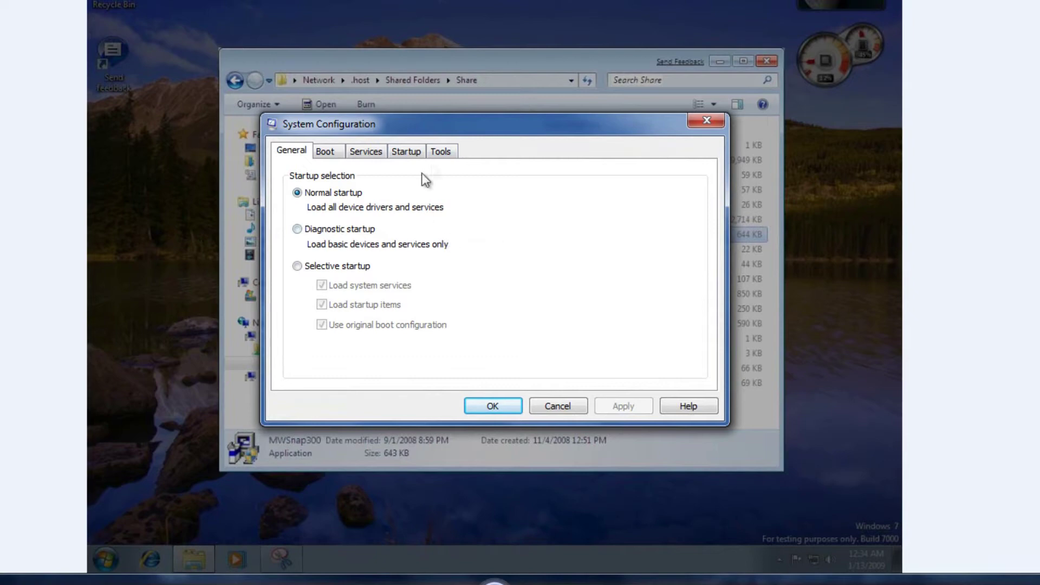
# Launch Change UAC Settings from System Configuration's Tools list
pyautogui.click(447, 153)
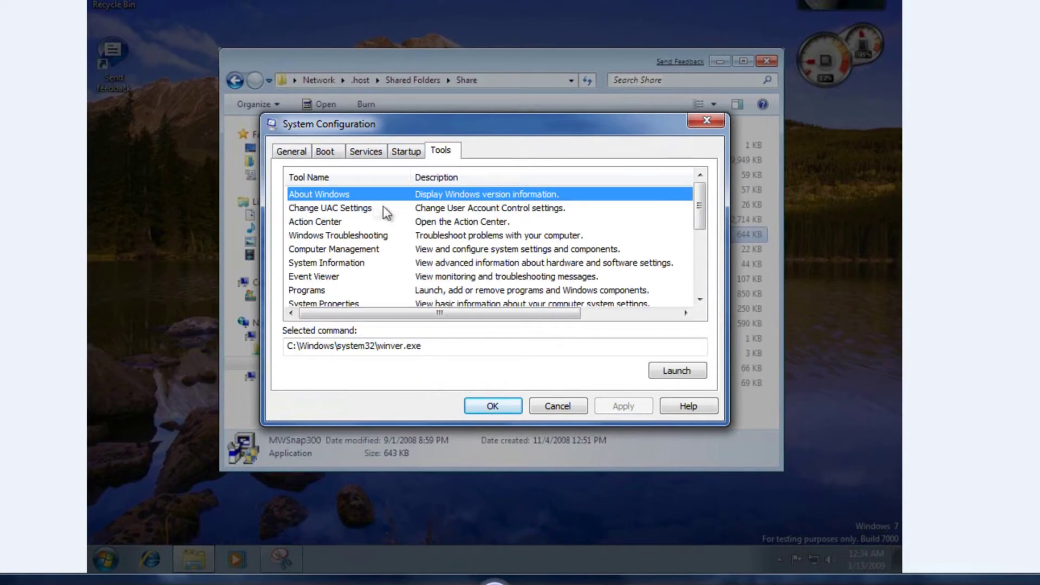
pyautogui.click(336, 209)
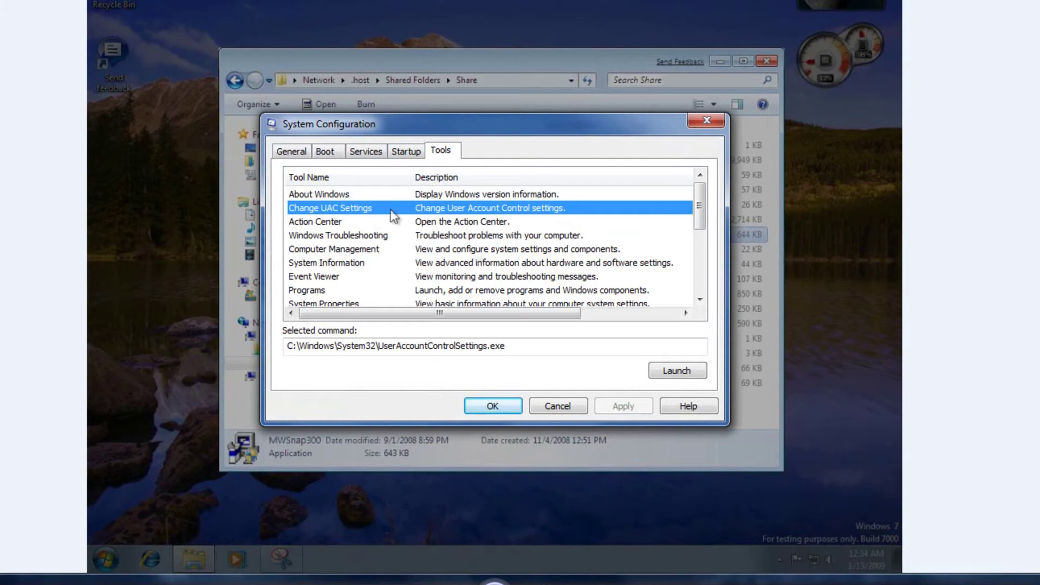
pyautogui.click(676, 376)
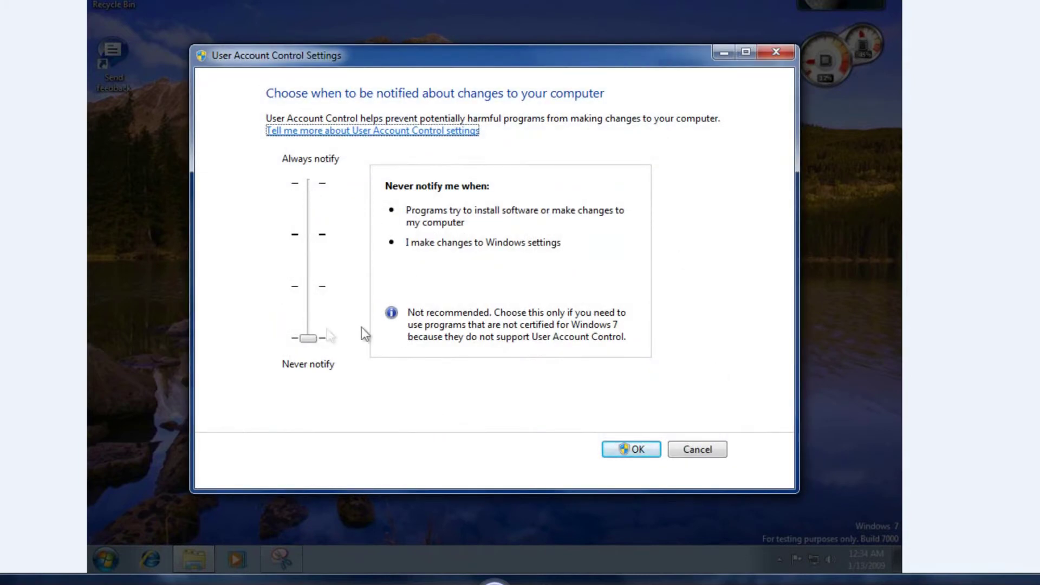
pyautogui.click(310, 340)
pyautogui.moveTo(319, 332)
pyautogui.mouseDown()
pyautogui.moveTo(311, 173)
pyautogui.moveTo(310, 288)
pyautogui.mouseUp()
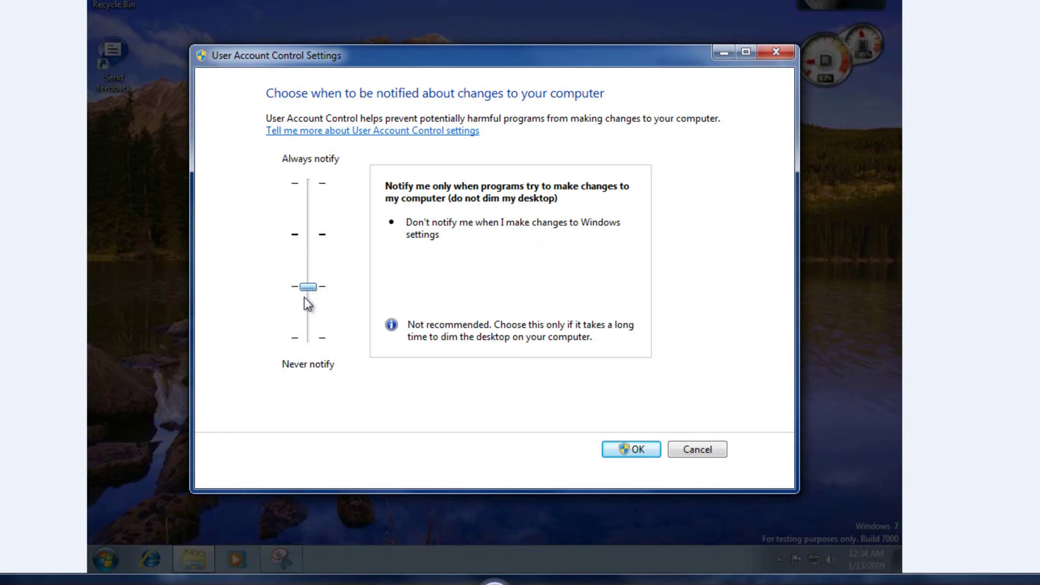
pyautogui.moveTo(306, 286); pyautogui.dragTo(307, 339)
pyautogui.click(311, 324)
pyautogui.moveTo(308, 286)
pyautogui.mouseDown()
pyautogui.moveTo(306, 339)
pyautogui.moveTo(311, 260)
pyautogui.moveTo(309, 333)
pyautogui.mouseUp()
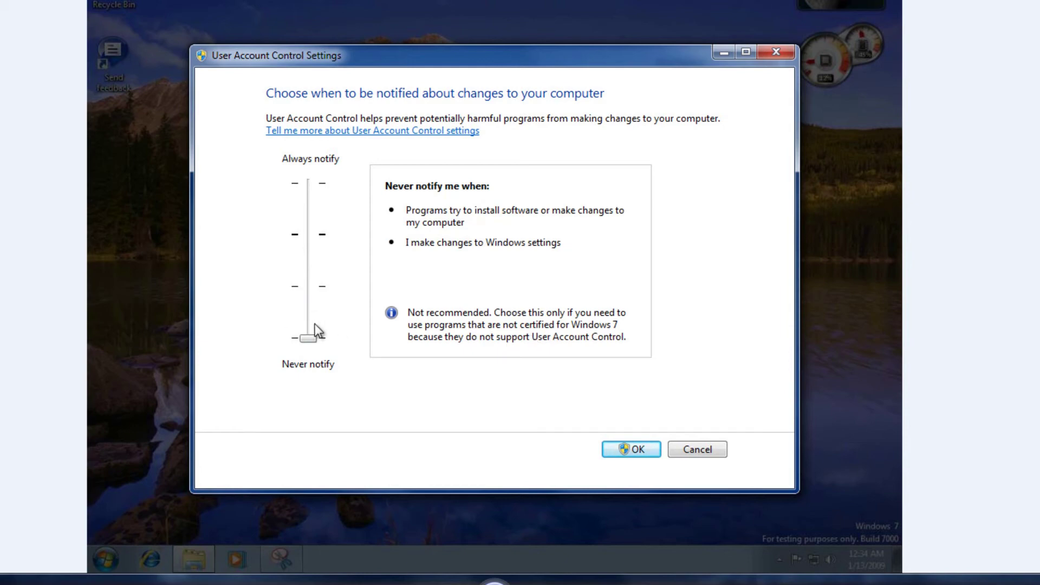
# Accept the Never notify level with OK in User Account Control Settings
pyautogui.click(644, 450)
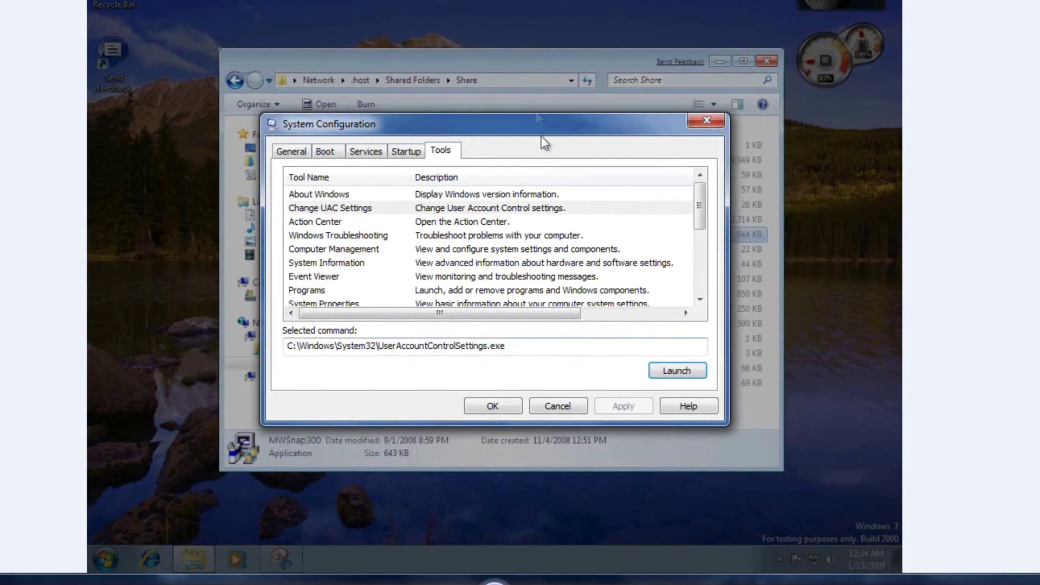